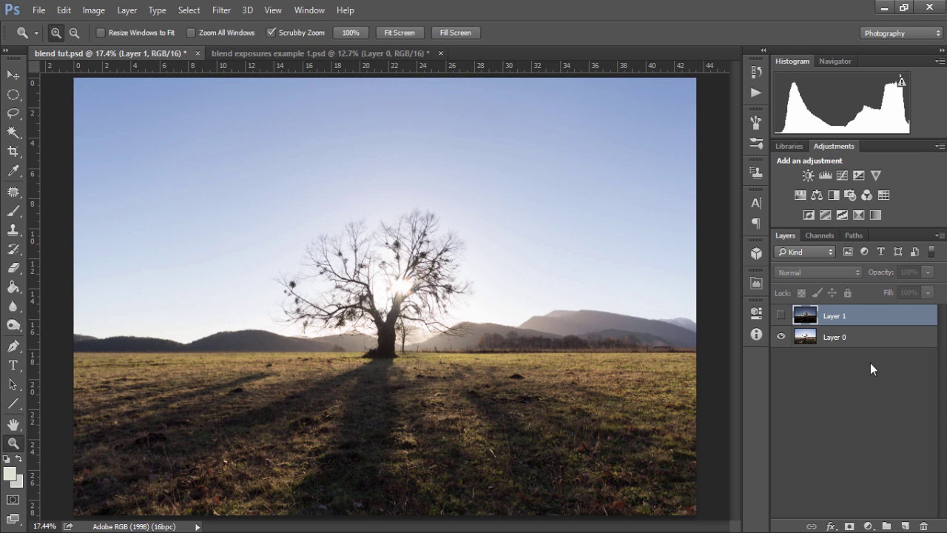
- Select Layer 0, then show and select the darker Layer 1 so the deep blue sky appears
click(817, 338)
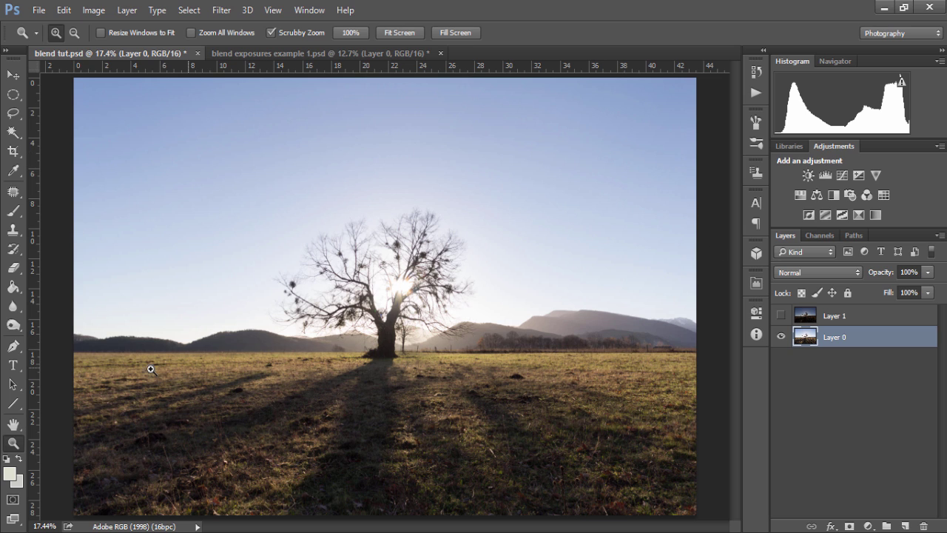
click(780, 315)
click(805, 320)
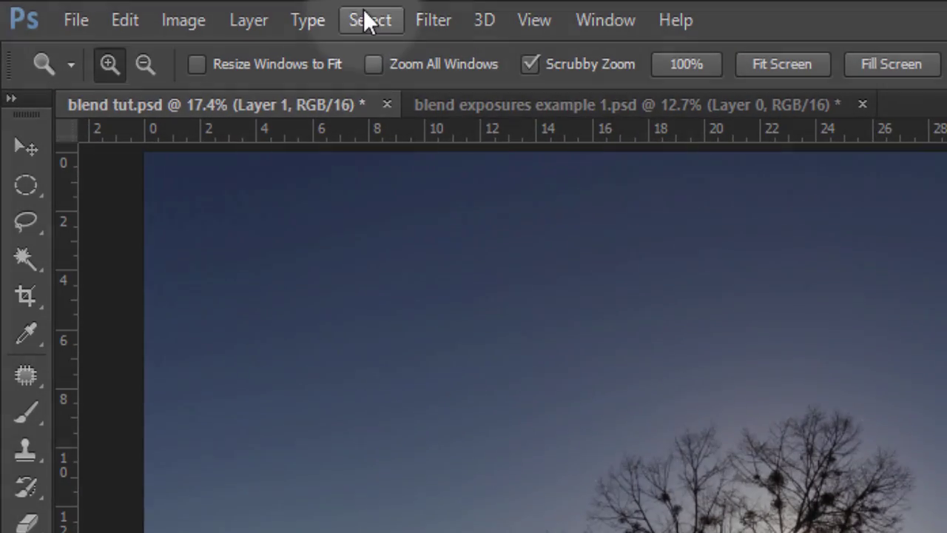
- Open Color Range, keep Select set to Highlights, and raise Fuzziness from 20 to 80
click(370, 20)
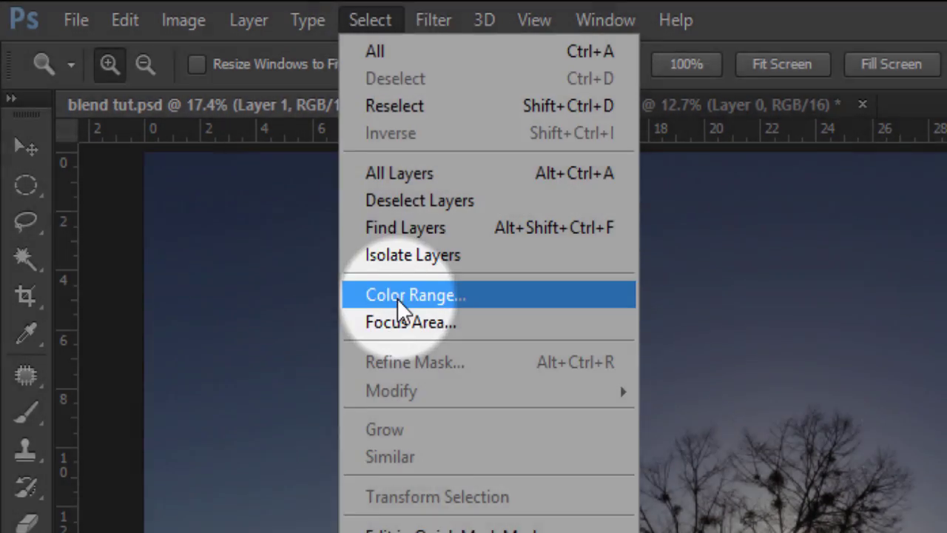
click(395, 306)
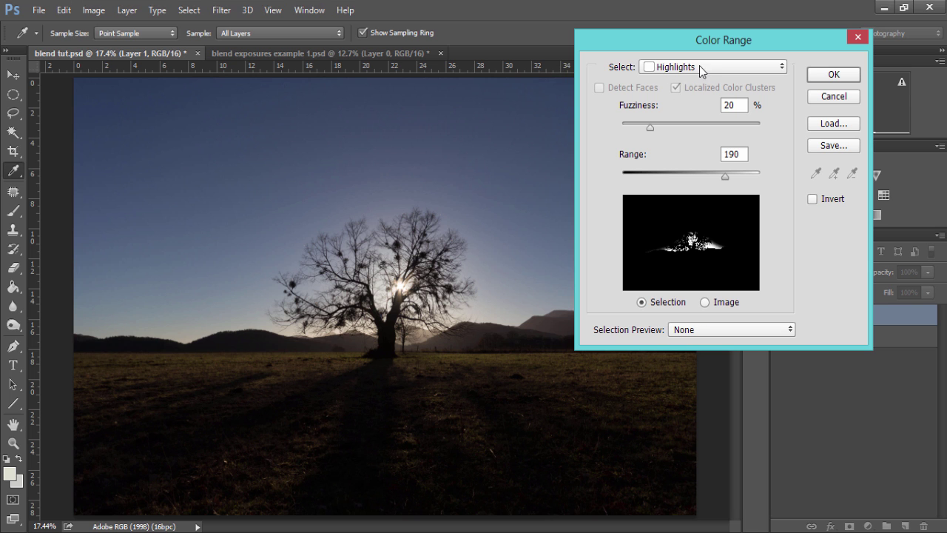
click(699, 66)
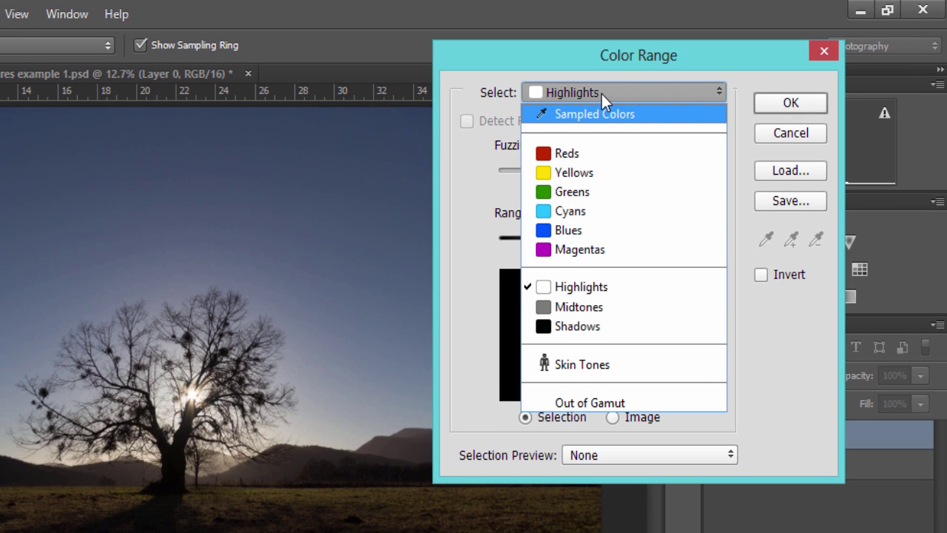
click(595, 286)
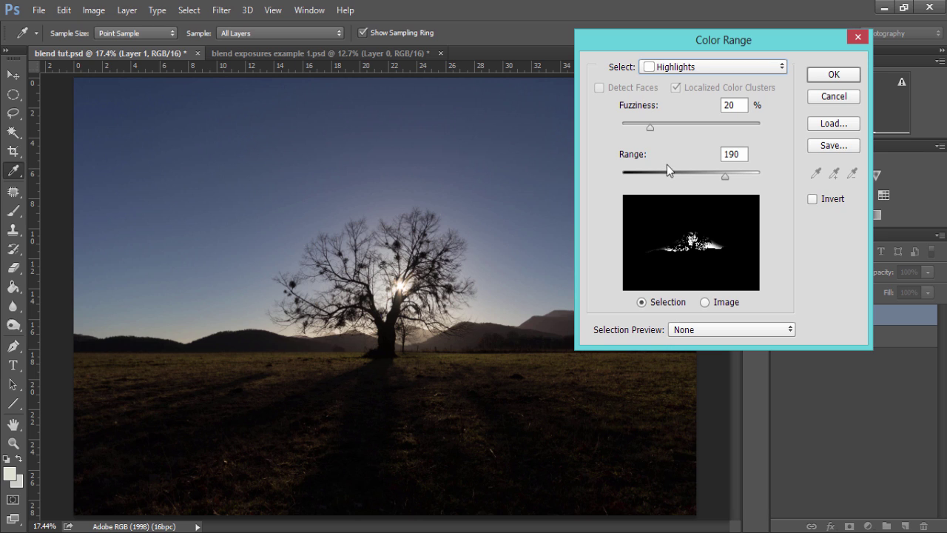
click(743, 154)
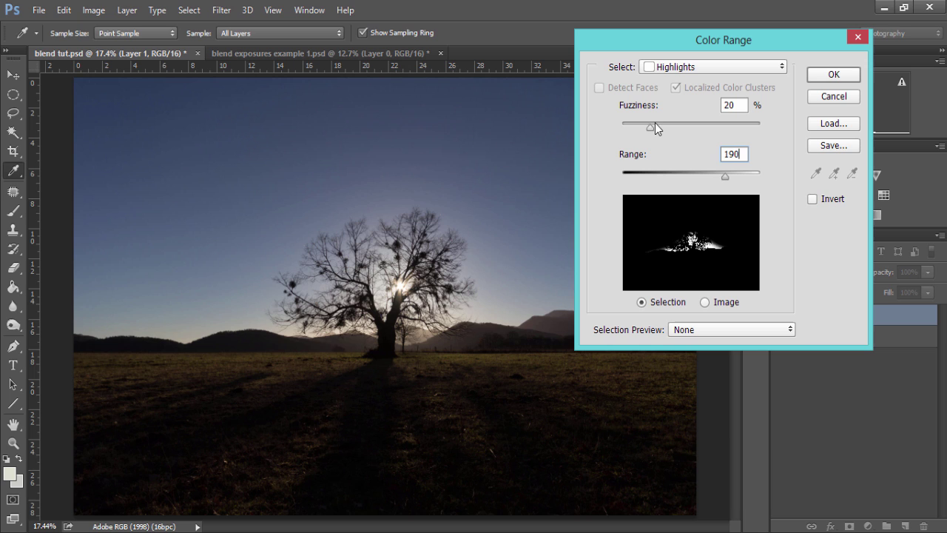
drag(650, 128, 733, 117)
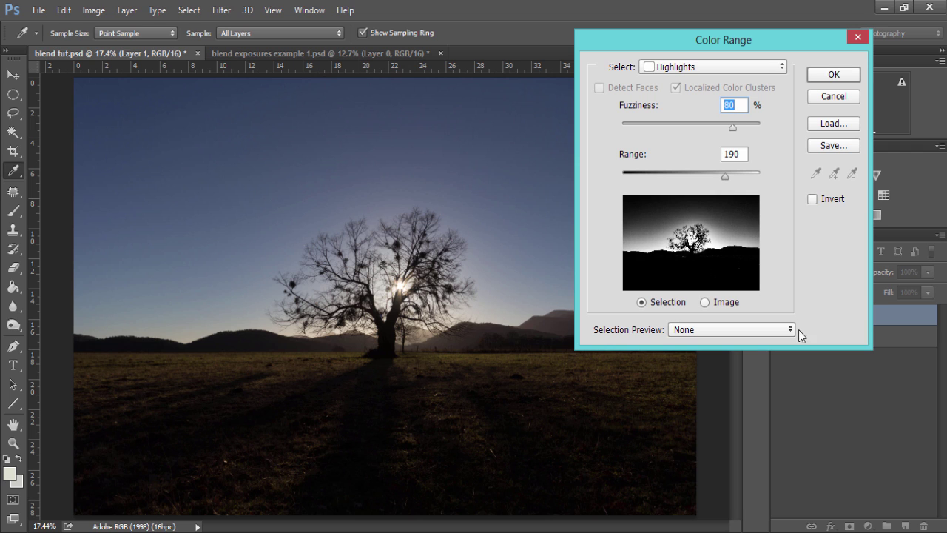
- Preview the selection in Grayscale, settle Fuzziness at 84, and accept the sky selection
click(757, 328)
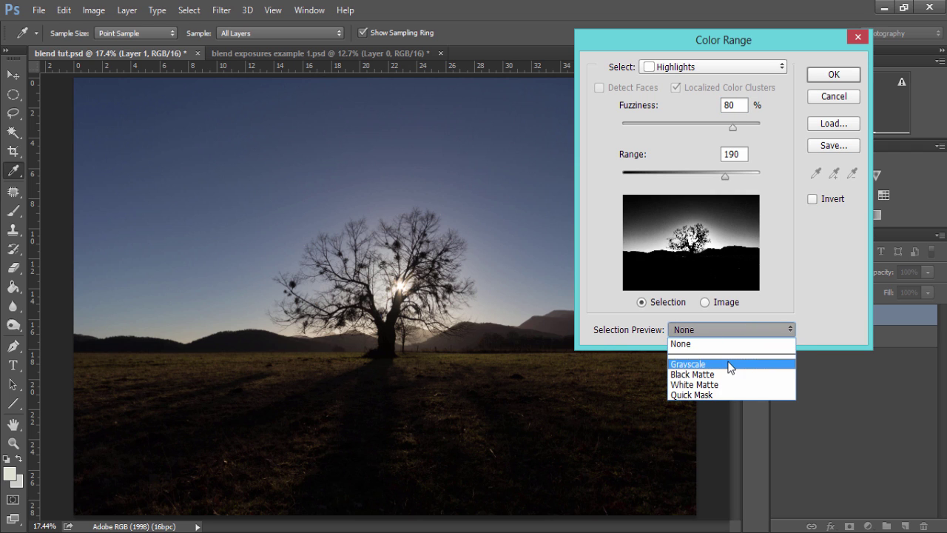
click(731, 365)
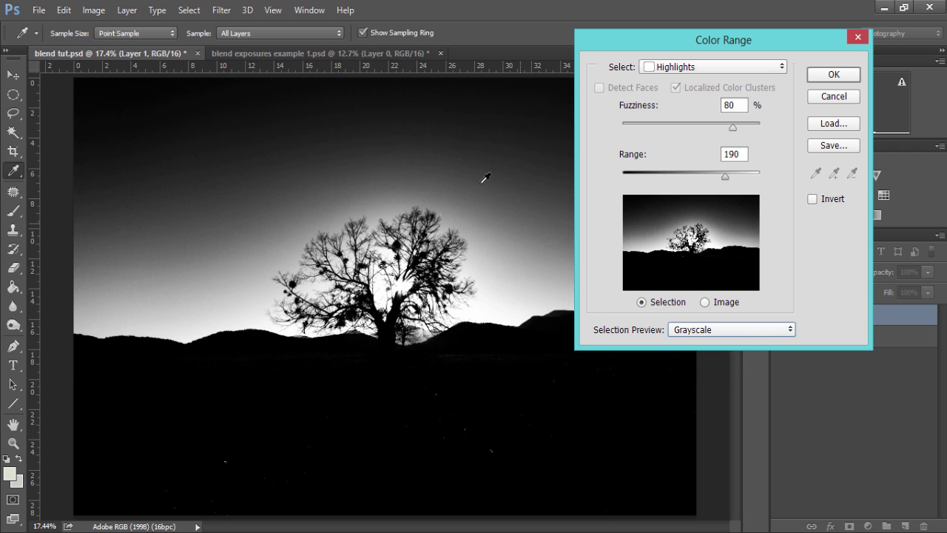
click(735, 127)
drag(735, 126, 742, 127)
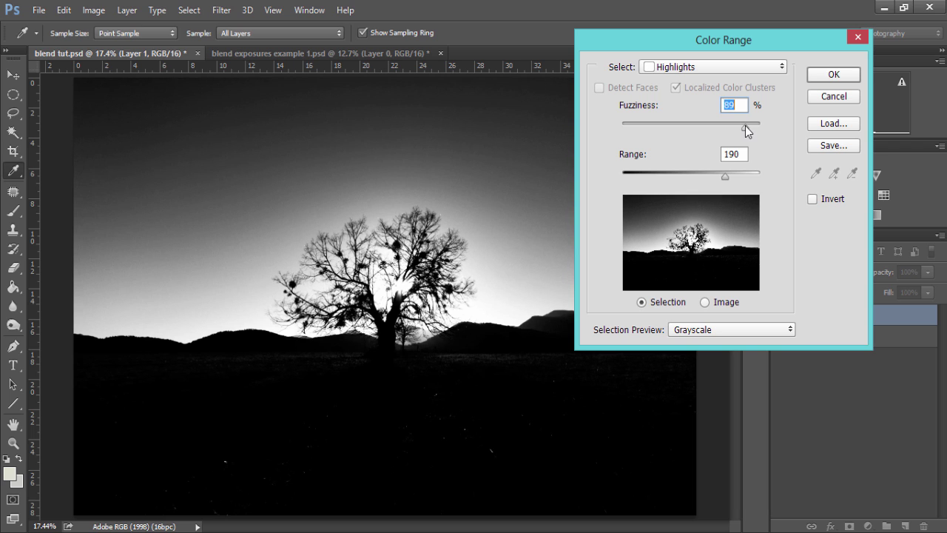
drag(742, 125, 739, 126)
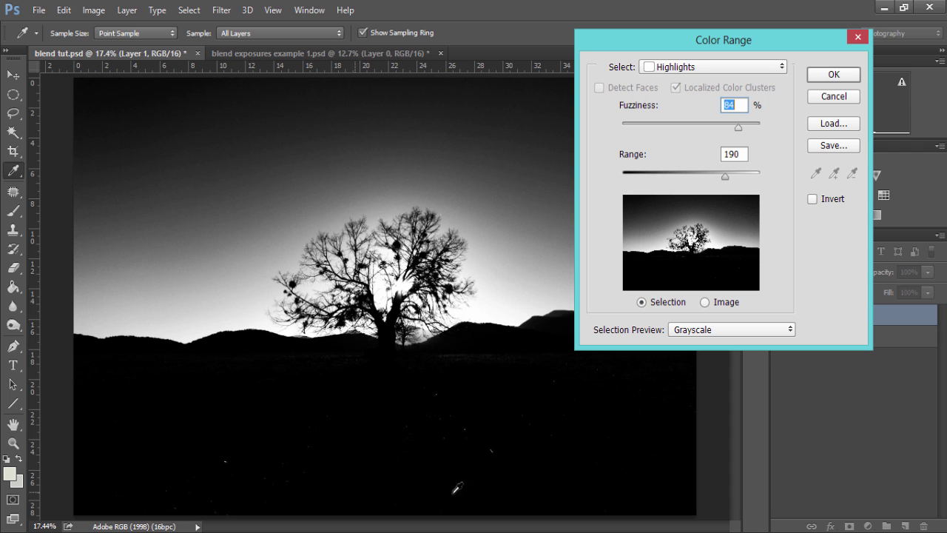
click(824, 73)
key(z)
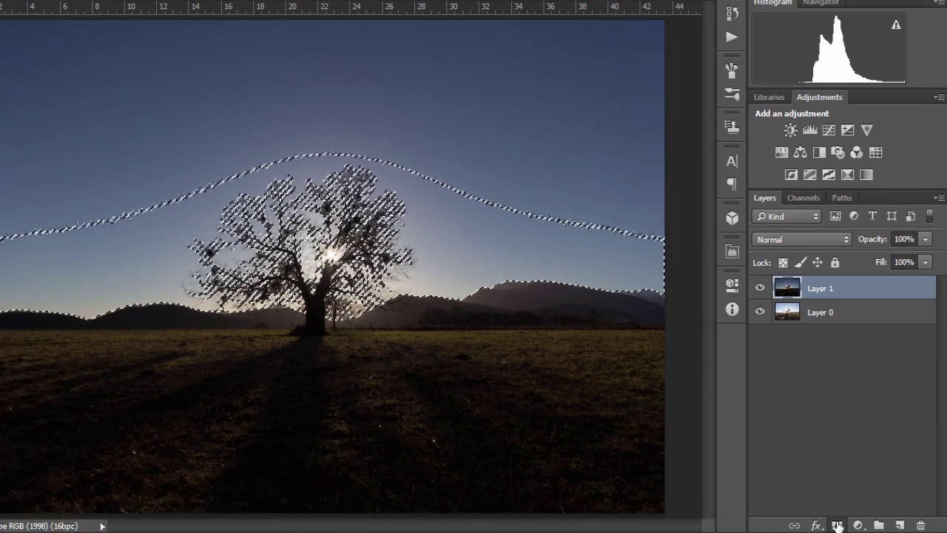
- Mask Layer 1 with the sky selection and lower its opacity to 41%
click(776, 522)
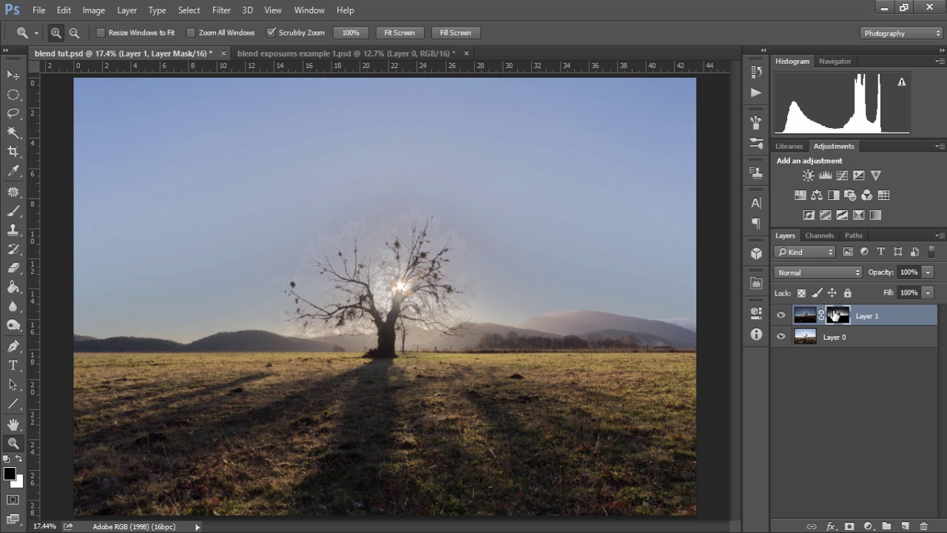
drag(886, 274, 846, 273)
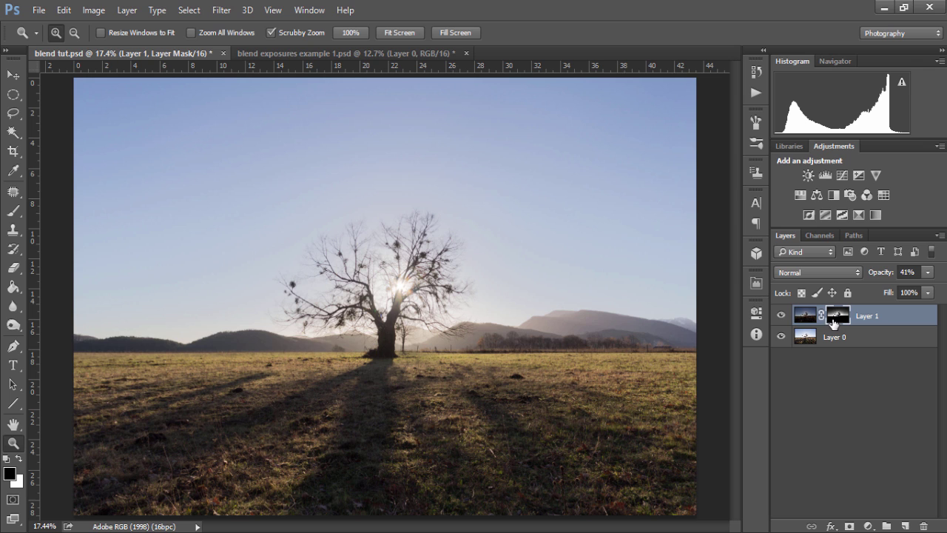
- Toggle Layer 1's visibility repeatedly to compare the sky before and after blending
click(782, 316)
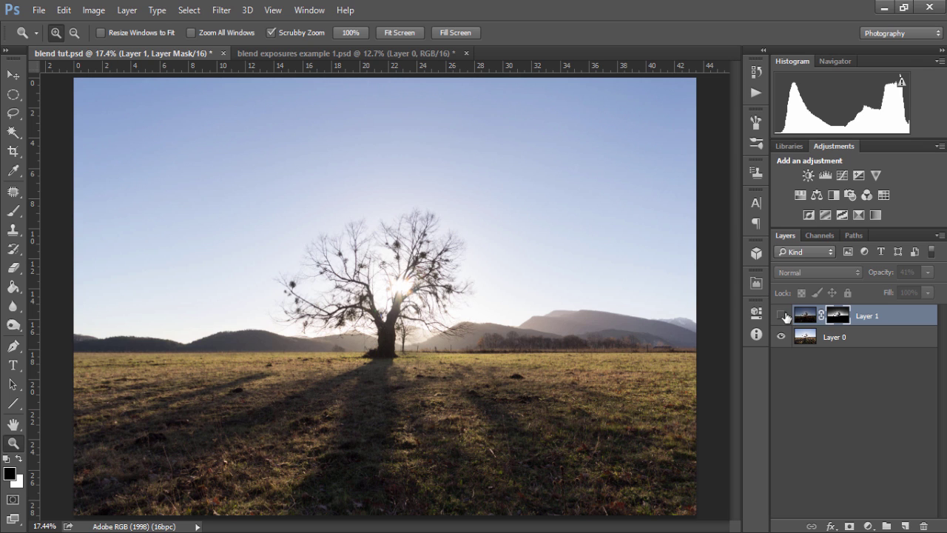
click(783, 316)
click(785, 316)
click(783, 316)
click(784, 317)
click(785, 316)
click(783, 316)
click(783, 316)
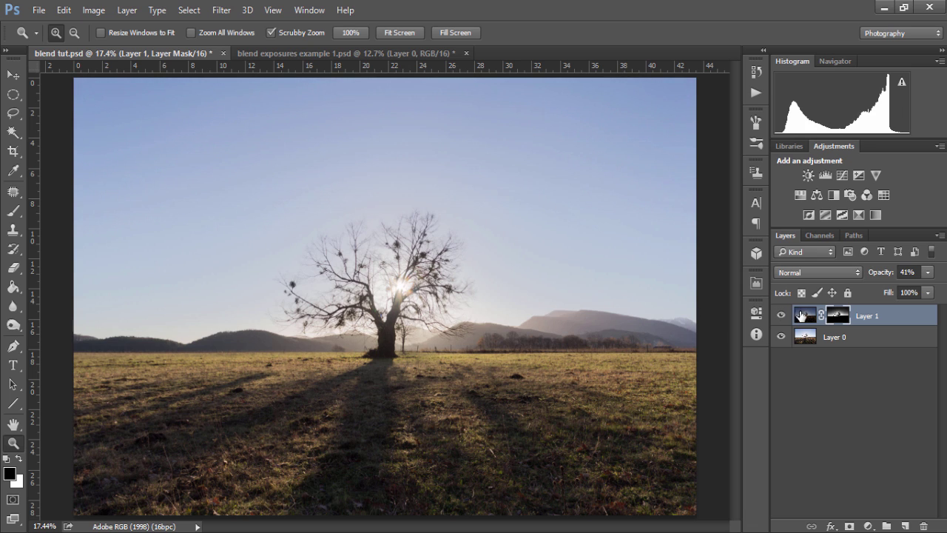
- Zoom in to compare branch edges, fit the tree to screen, then switch to 'blend exposures example 1.psd'
drag(321, 289, 594, 256)
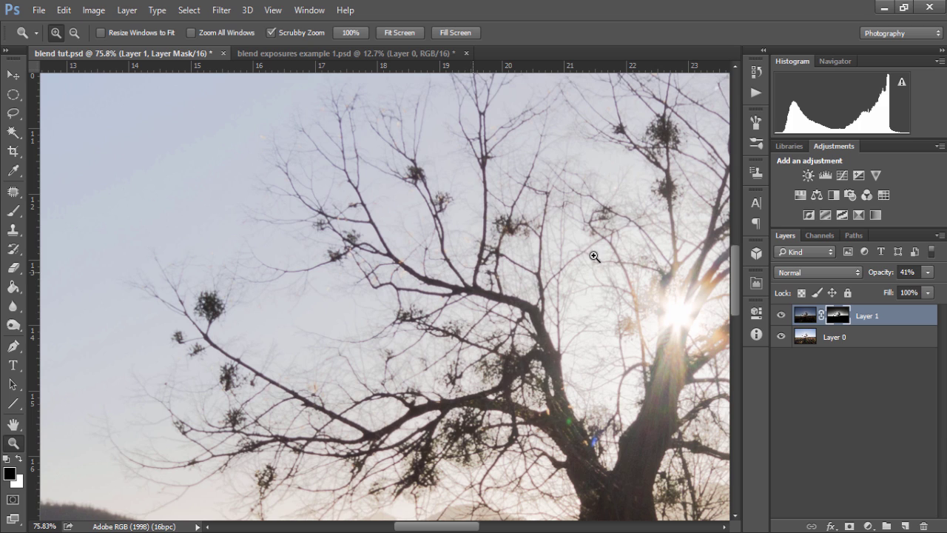
click(784, 316)
click(785, 316)
click(787, 316)
click(785, 316)
click(786, 316)
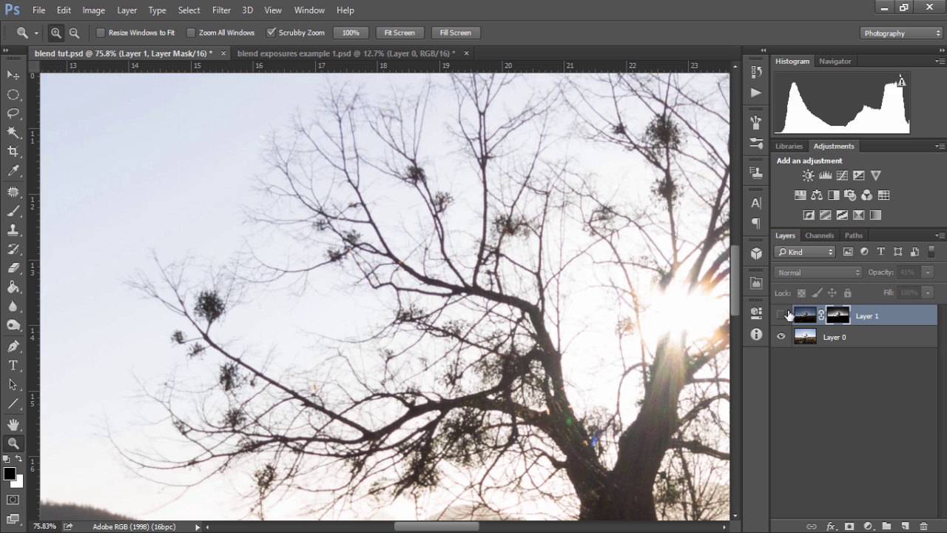
click(785, 316)
click(404, 32)
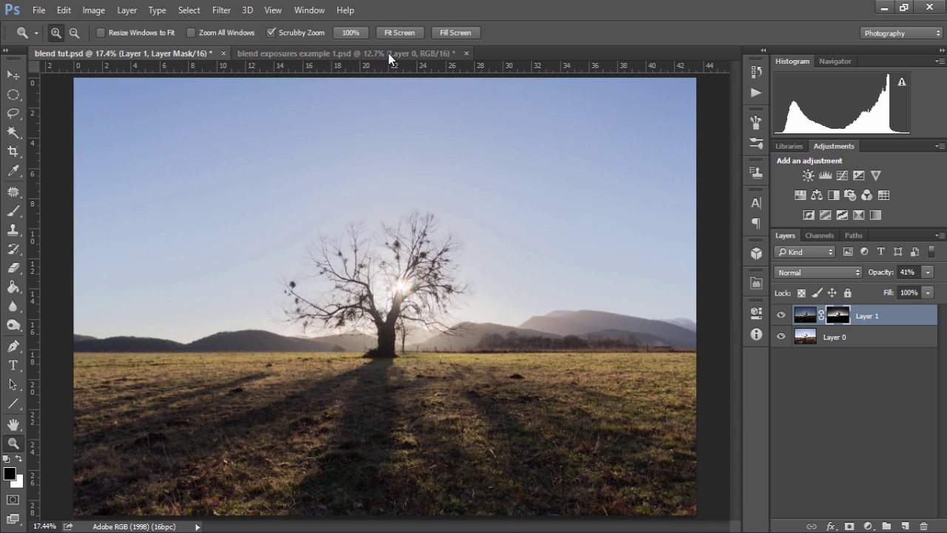
click(387, 54)
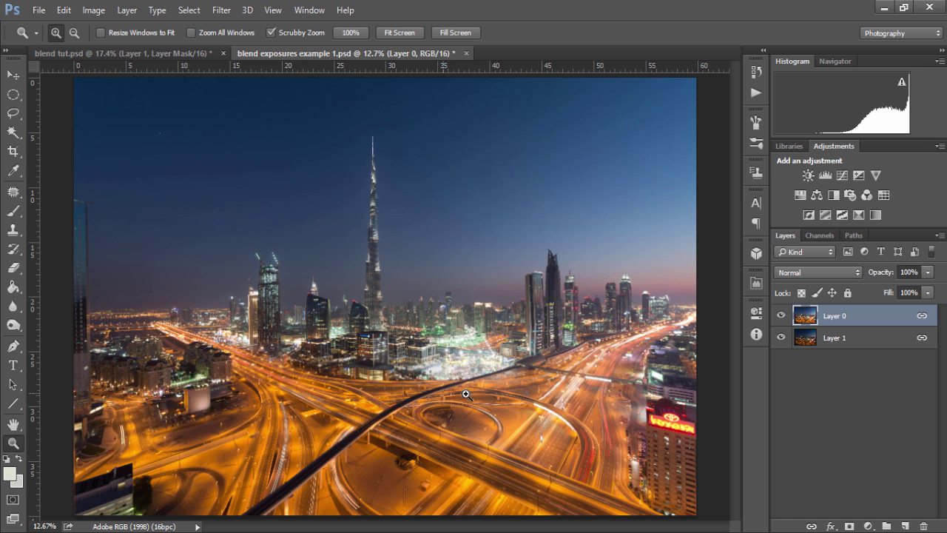
- Hide and show Layer 0 to compare exposures, then add a white mask to Layer 0
click(780, 316)
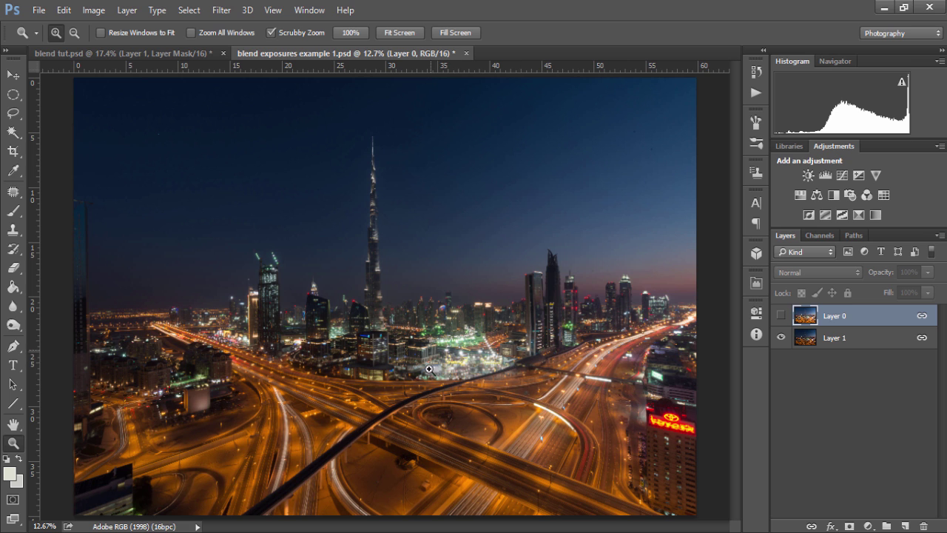
click(781, 316)
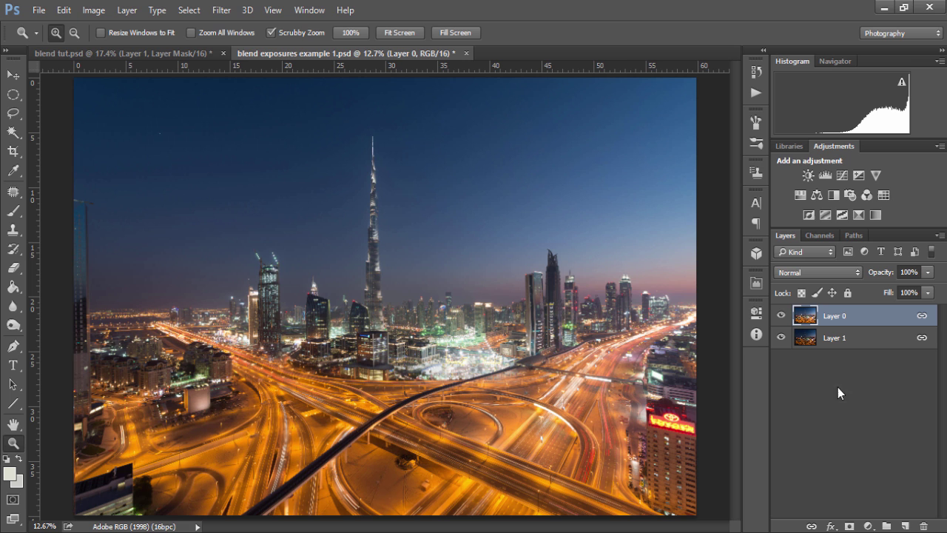
click(848, 525)
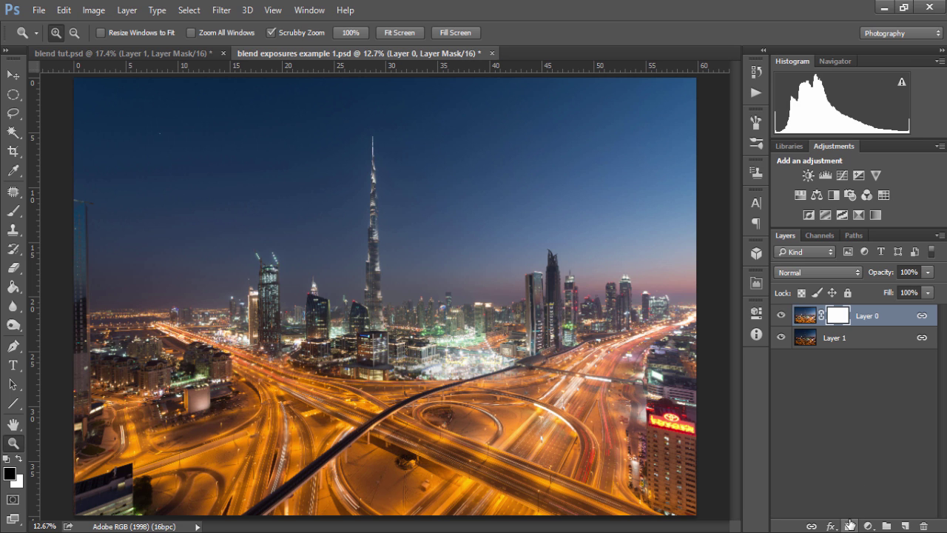
- Select the bright city lights with Color Range using Sampled Colors at Fuzziness 116
click(190, 10)
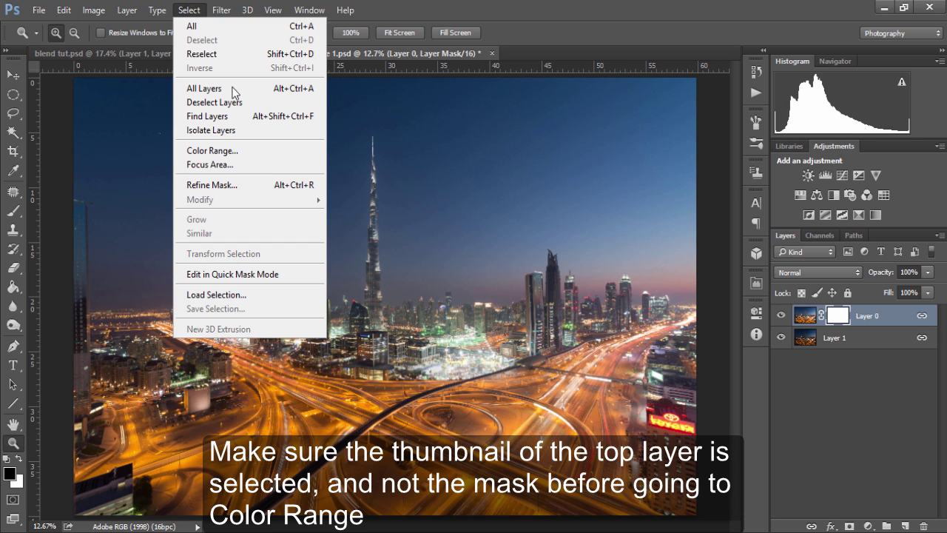
click(200, 153)
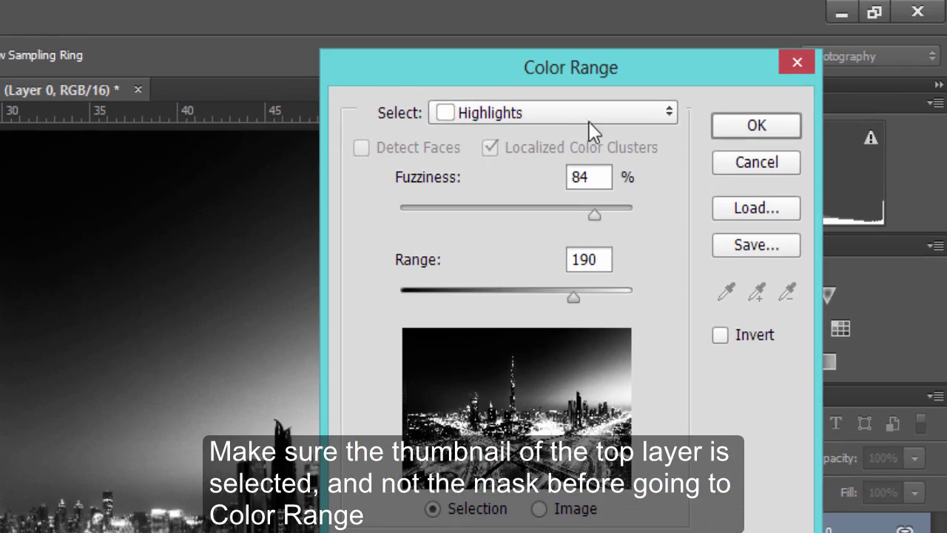
click(590, 121)
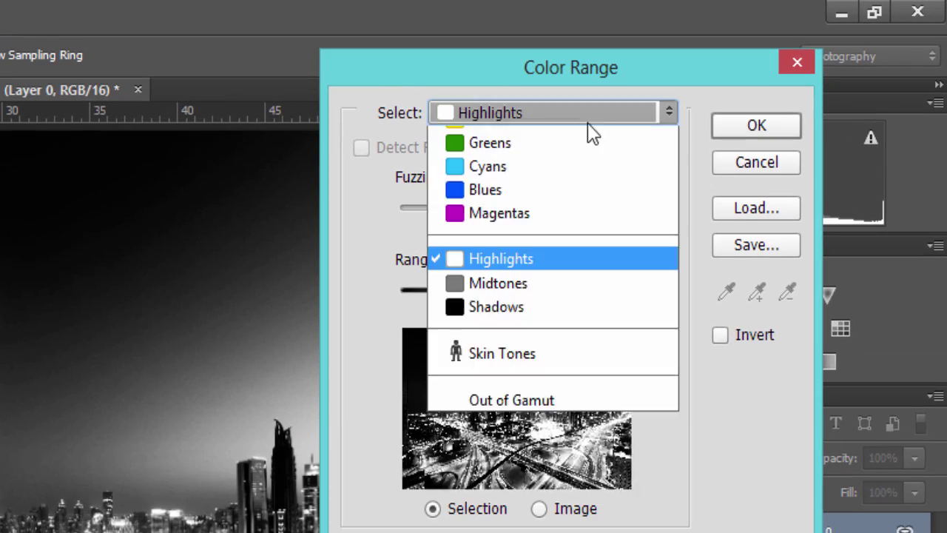
click(568, 139)
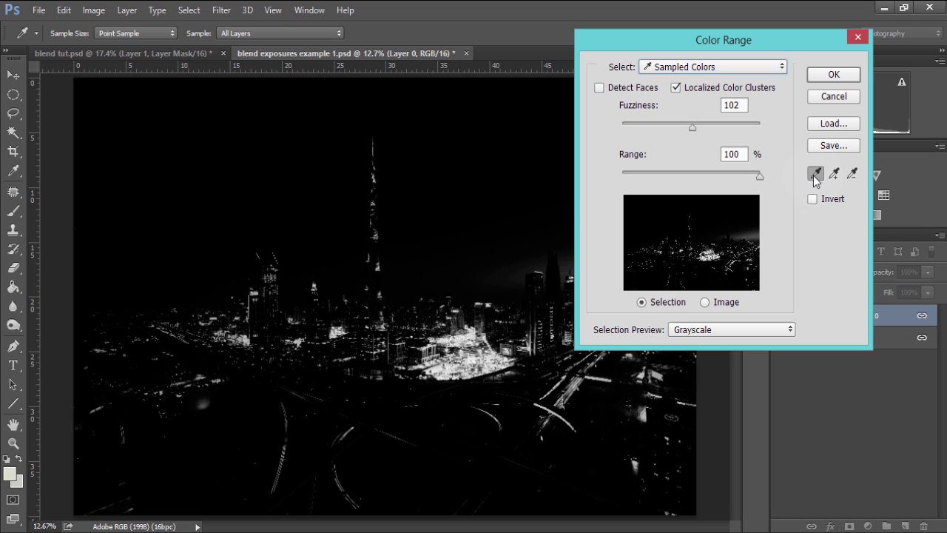
click(453, 368)
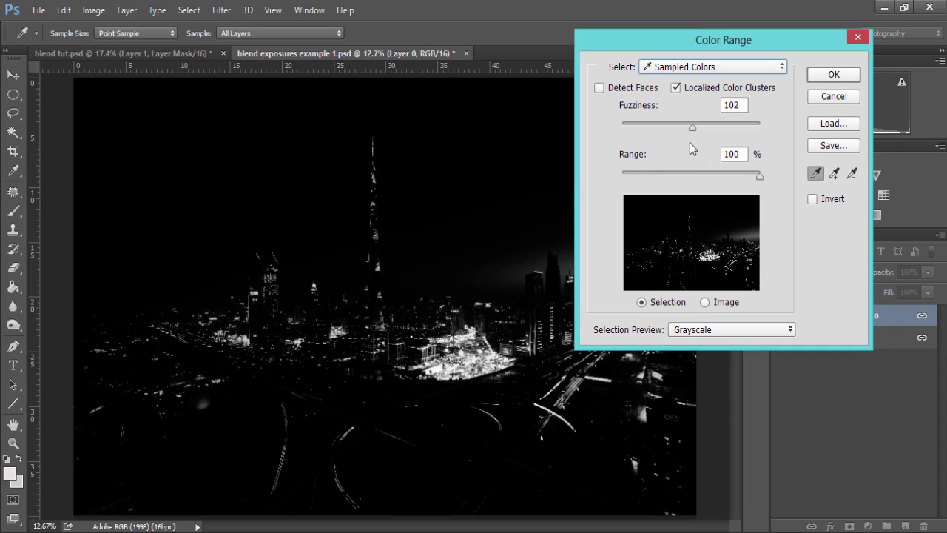
drag(694, 128, 704, 128)
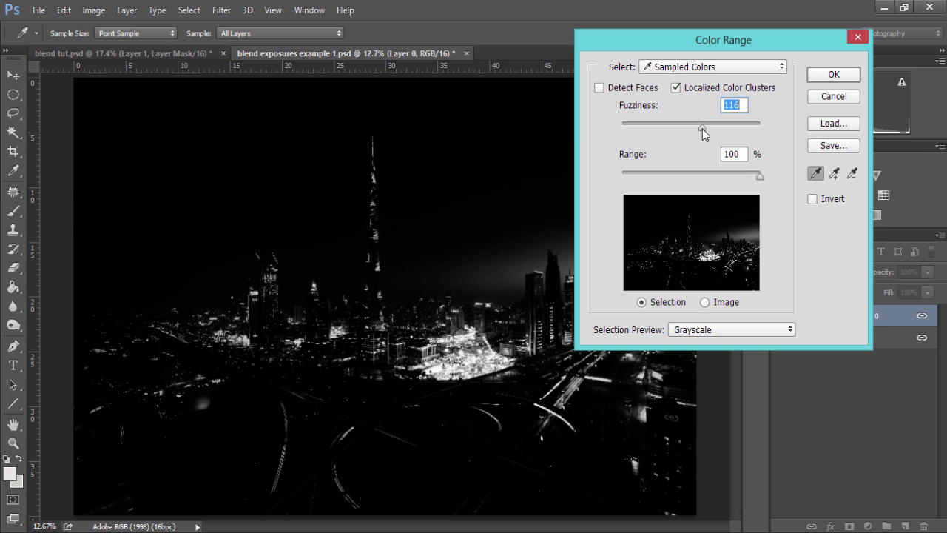
drag(703, 129, 702, 128)
click(826, 75)
key(z)
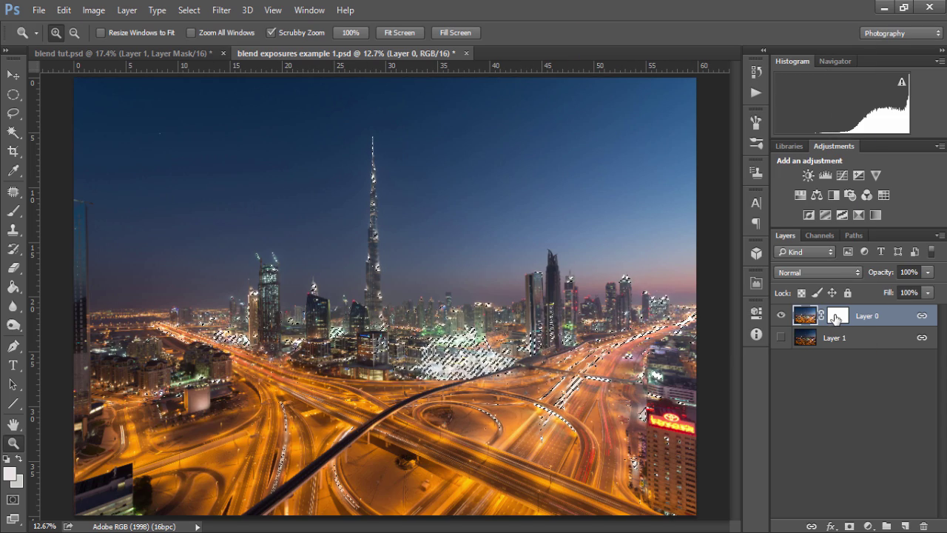
- Target Layer 0's mask, pick the Brush, and zoom in on the bright city centre
click(838, 318)
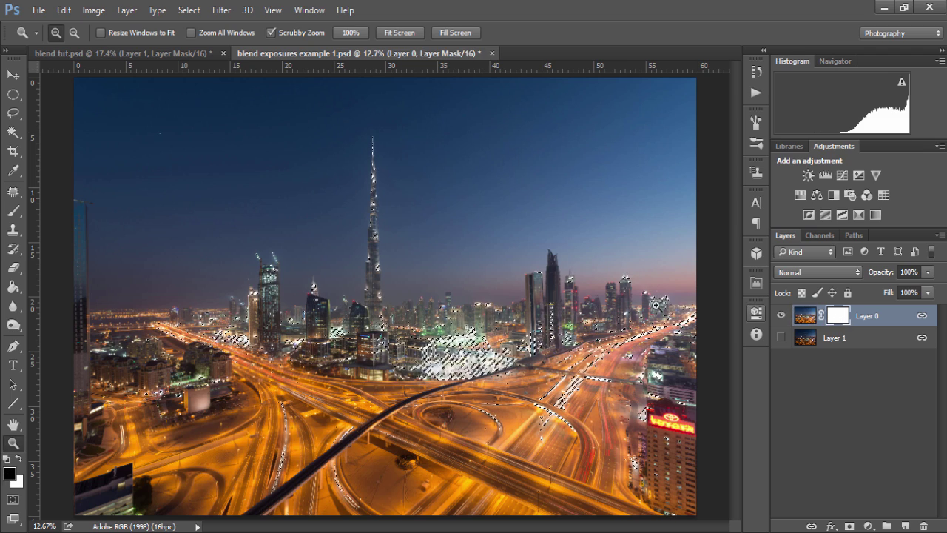
click(15, 212)
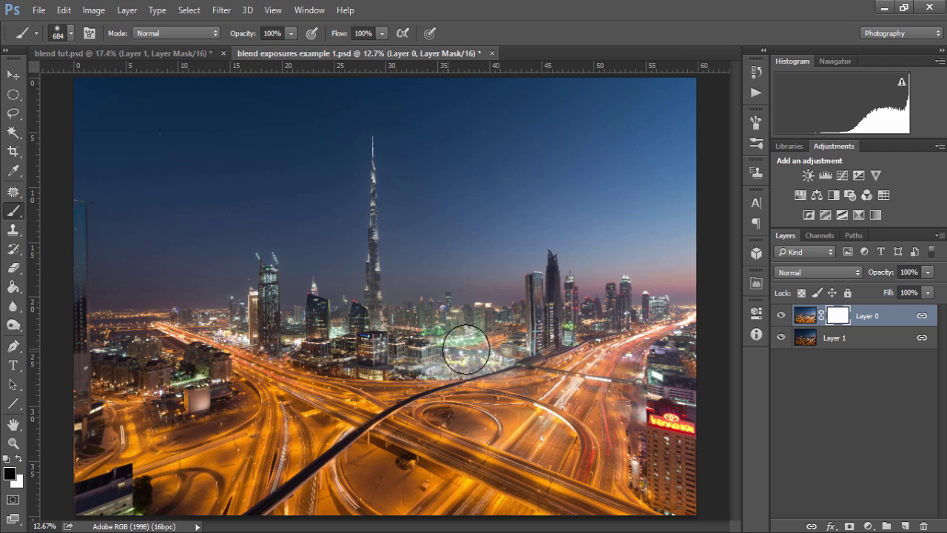
key(z)
drag(468, 355, 531, 368)
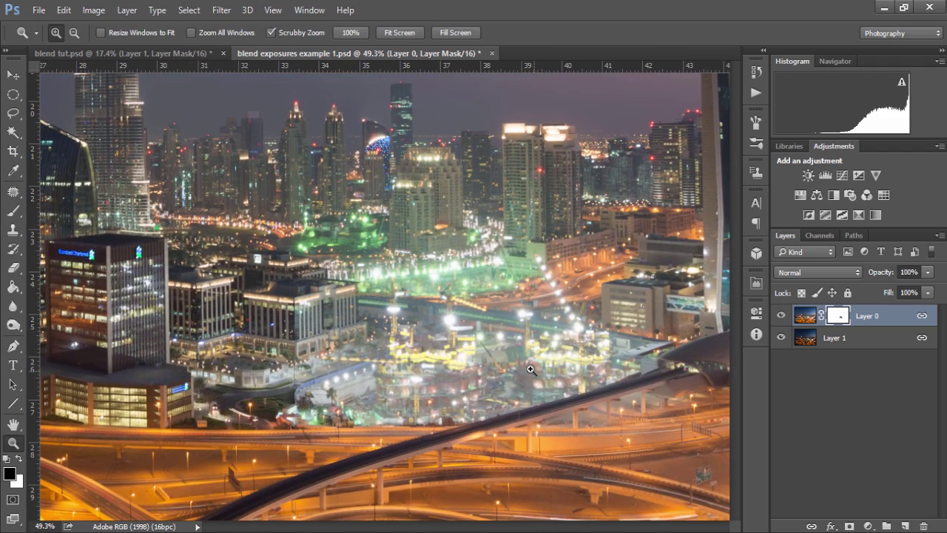
click(13, 212)
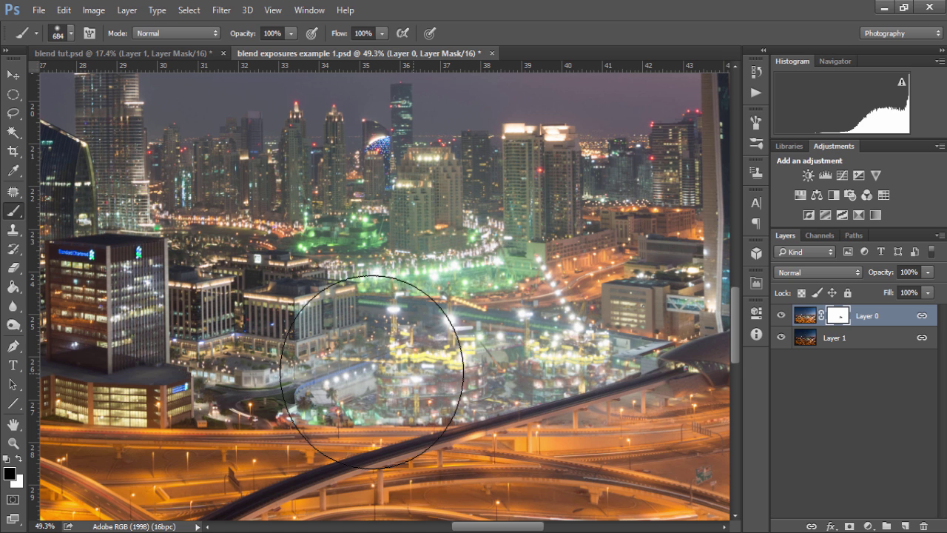
- Disable and re-enable the layer mask to compare the result, both zoomed in and fitted to screen
right_click(835, 316)
click(846, 326)
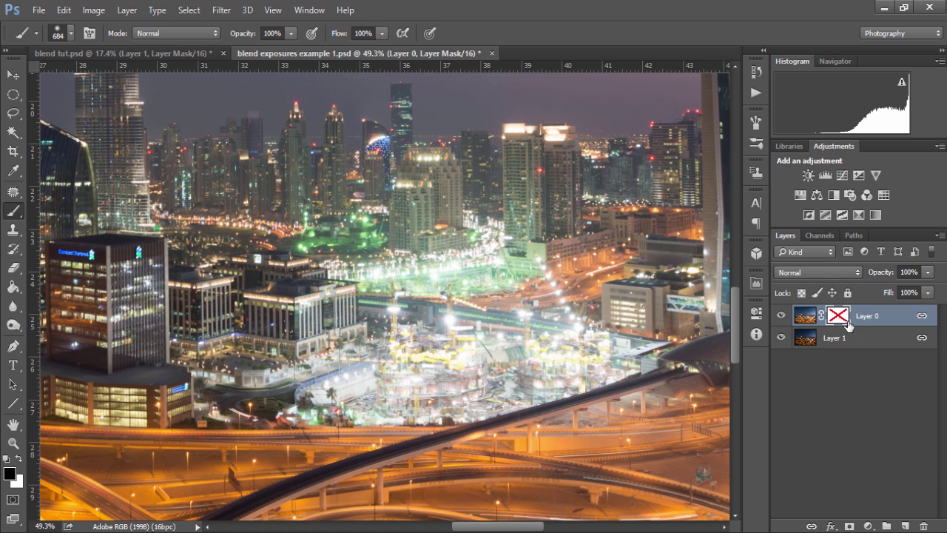
shift+click(836, 317)
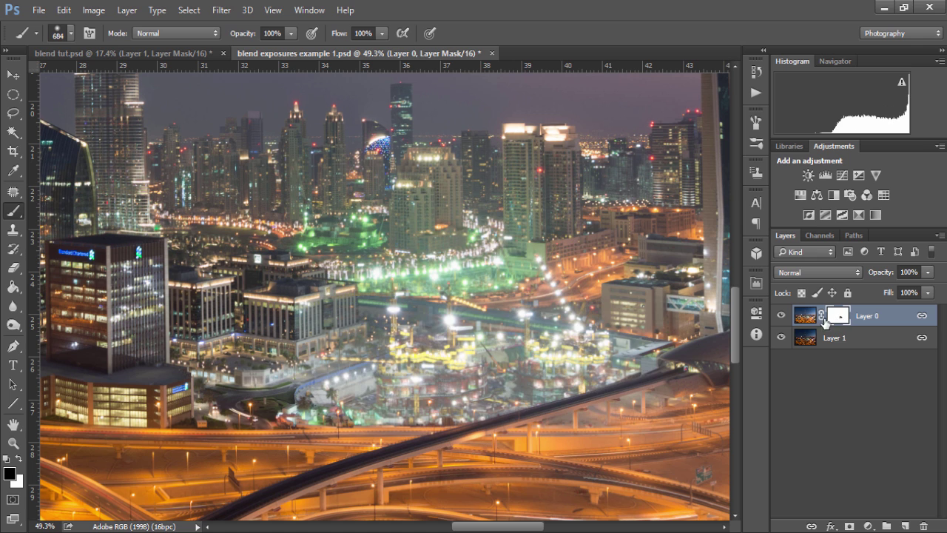
key(z)
key(ctrl+0)
right_click(836, 316)
click(837, 326)
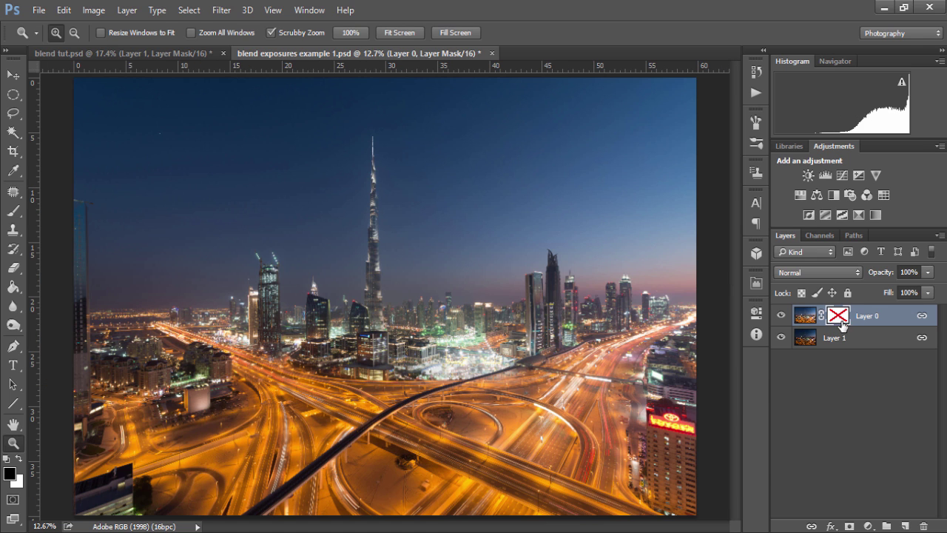
right_click(844, 318)
click(836, 330)
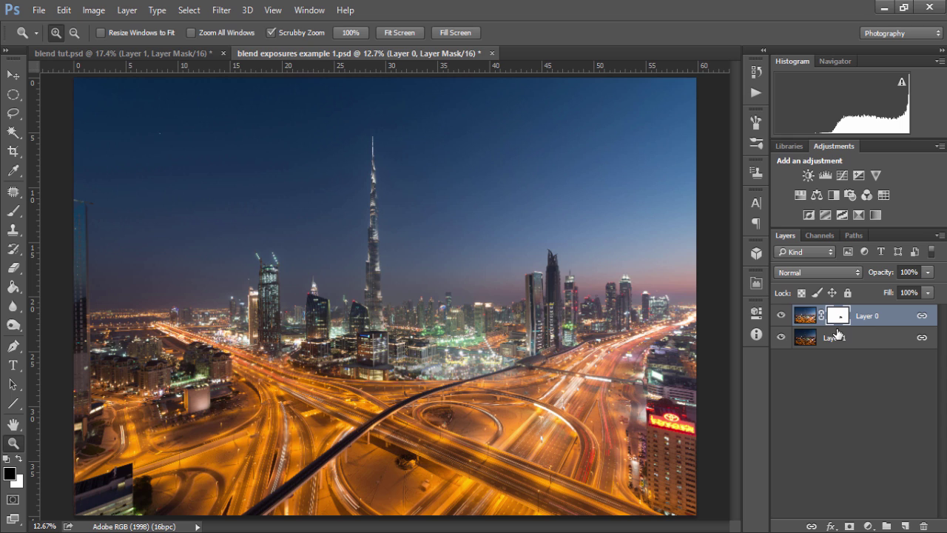